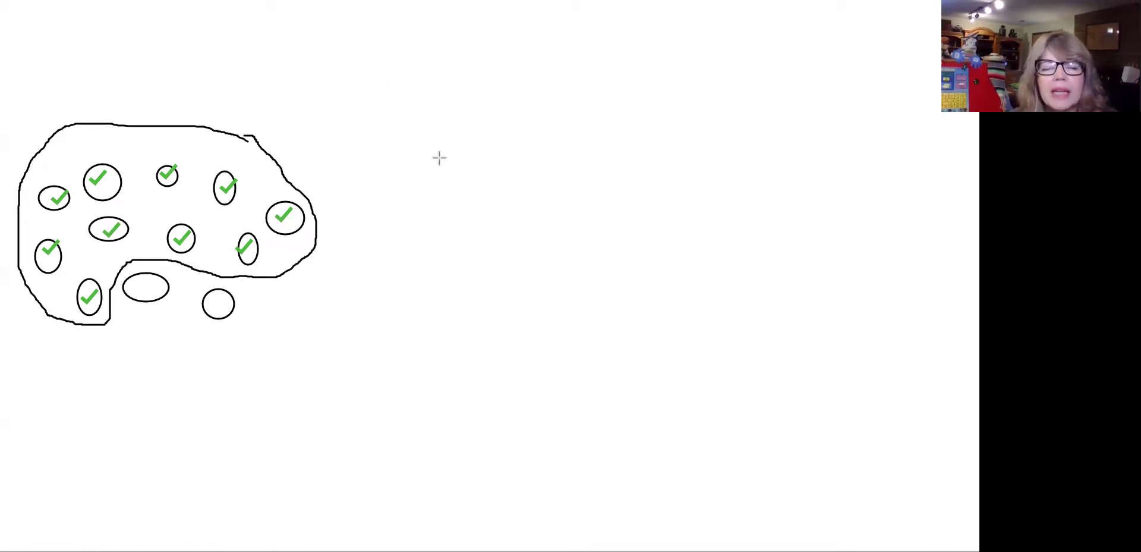
# Draw fifteen black-outlined rectangles and squares of varied sizes, scattered in the empty area beside the group of circles
pyautogui.moveTo(439, 157); pyautogui.dragTo(487, 202)
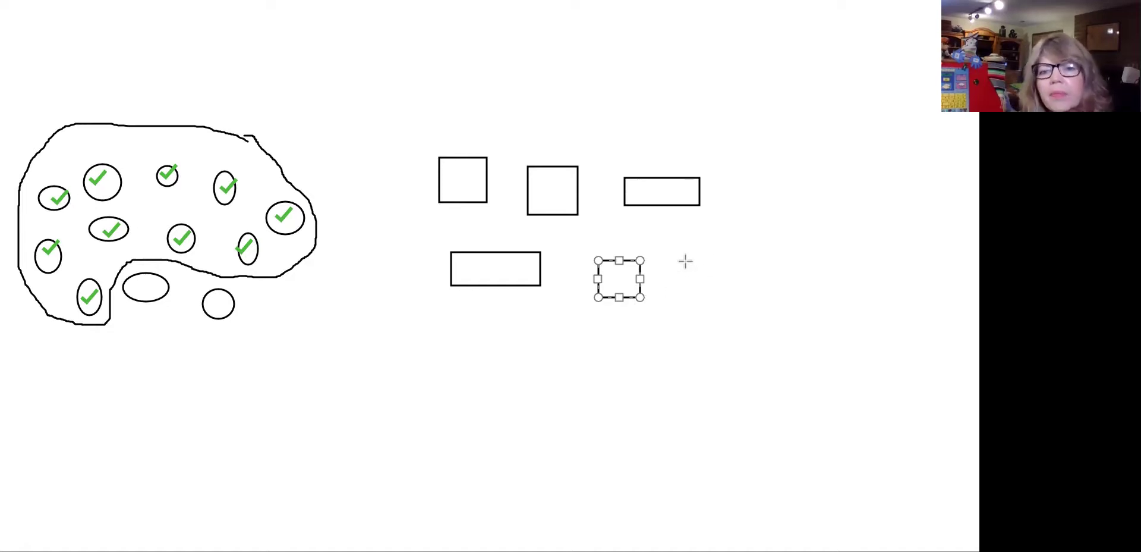
pyautogui.moveTo(678, 259); pyautogui.dragTo(770, 340)
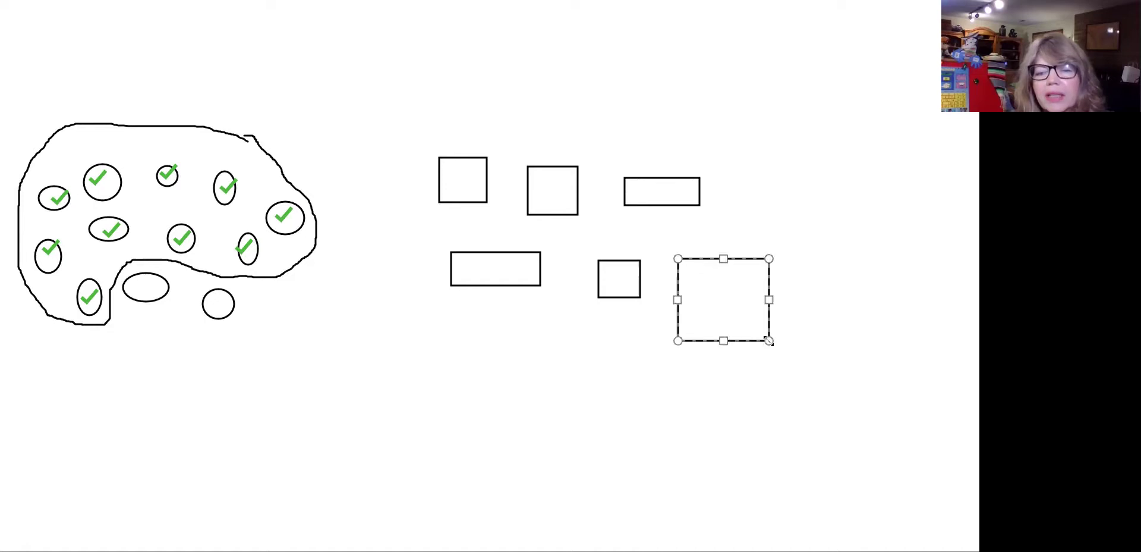
pyautogui.moveTo(483, 327); pyautogui.dragTo(656, 376)
pyautogui.moveTo(723, 206); pyautogui.dragTo(812, 238)
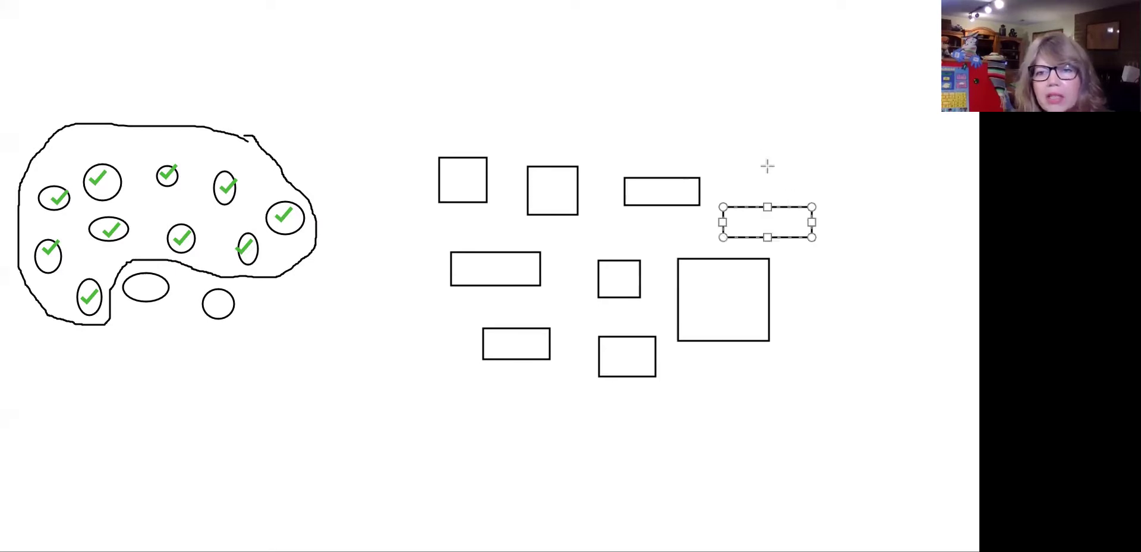
pyautogui.moveTo(734, 148); pyautogui.dragTo(794, 171)
pyautogui.moveTo(621, 130); pyautogui.dragTo(693, 154)
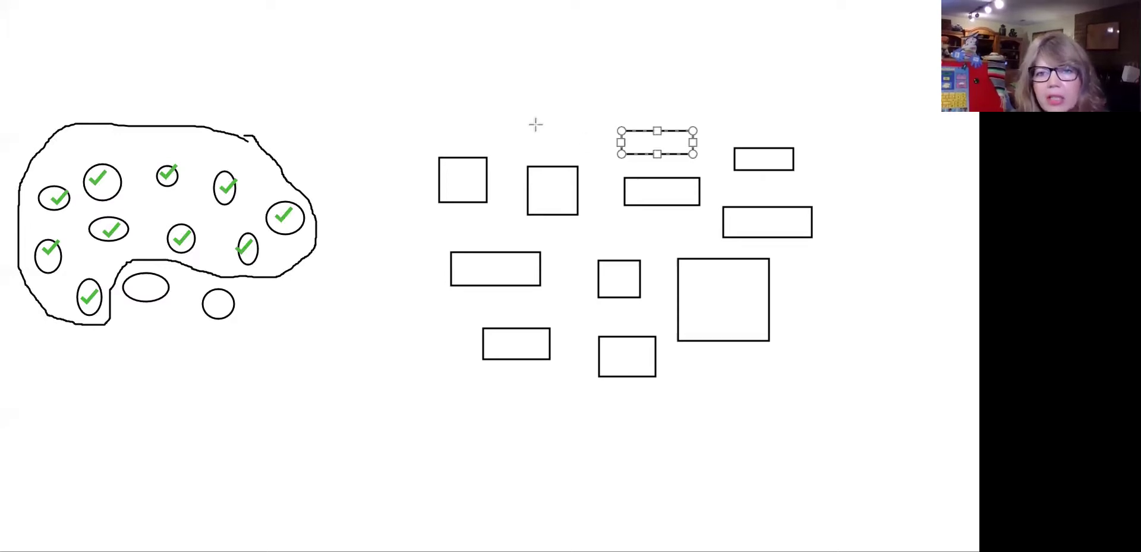
pyautogui.moveTo(535, 124); pyautogui.dragTo(592, 142)
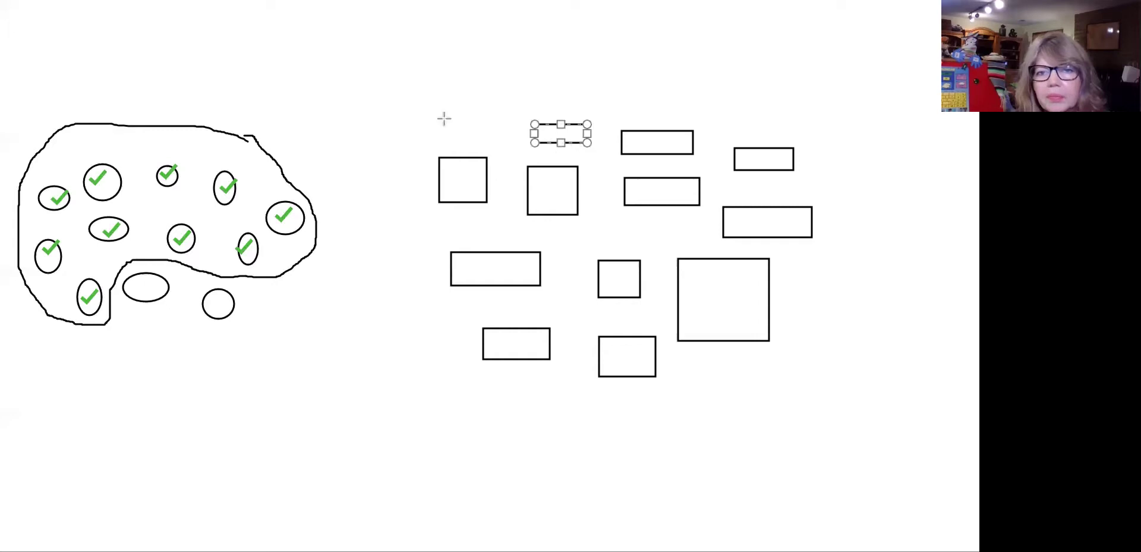
pyautogui.moveTo(444, 119); pyautogui.dragTo(495, 146)
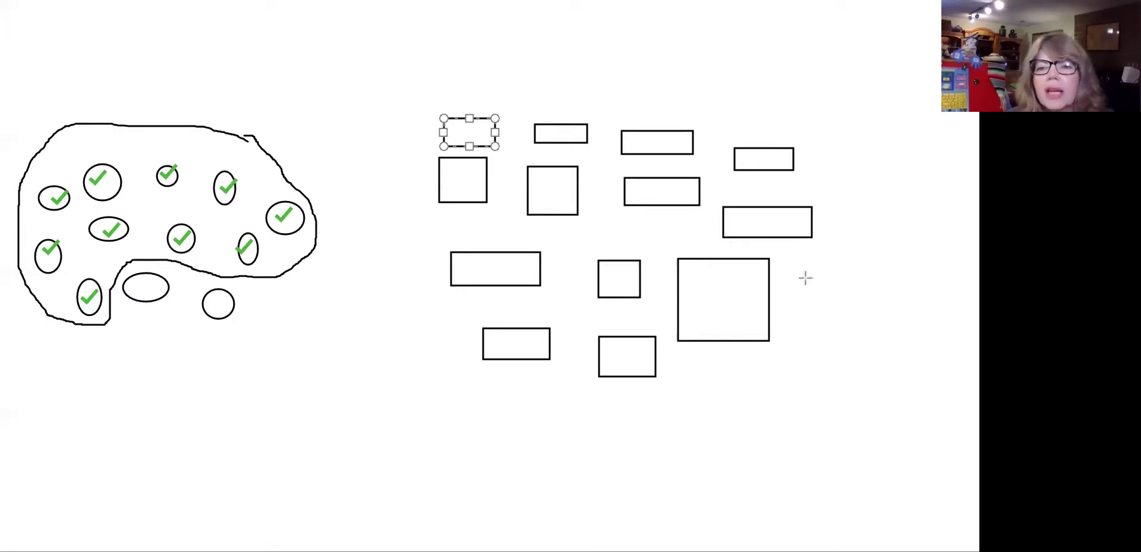
pyautogui.moveTo(805, 277); pyautogui.dragTo(872, 330)
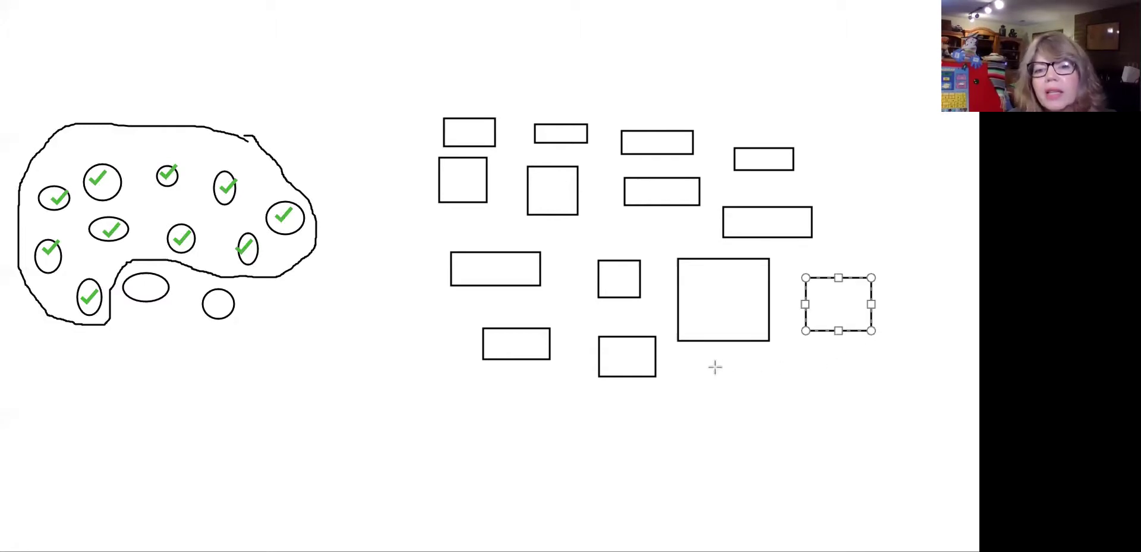
pyautogui.press('Escape')
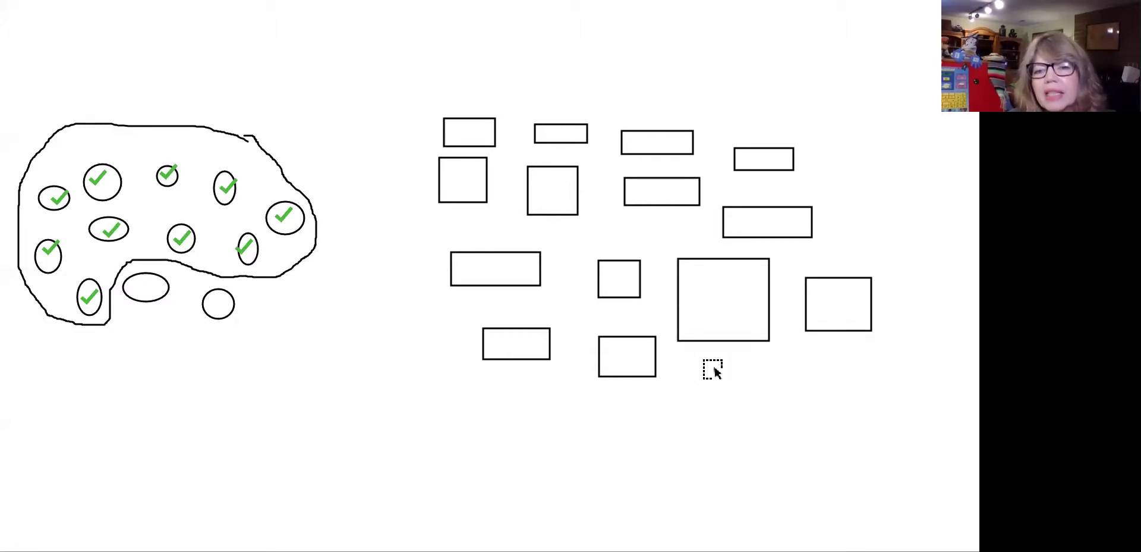
pyautogui.moveTo(715, 370)
pyautogui.mouseDown()
pyautogui.moveTo(747, 372)
pyautogui.moveTo(744, 397)
pyautogui.moveTo(713, 384)
pyautogui.moveTo(381, 71)
pyautogui.mouseUp()
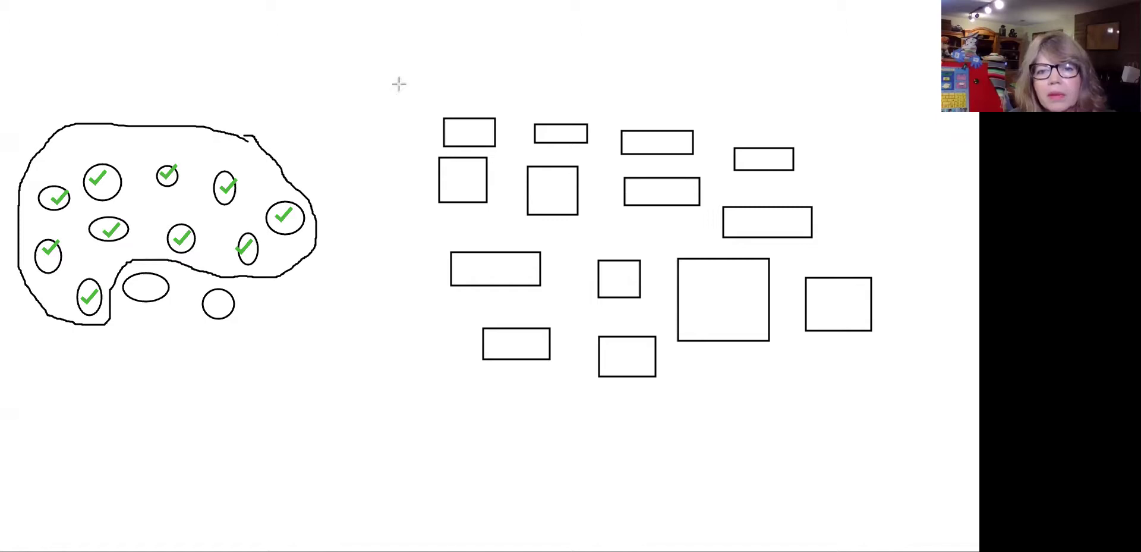
pyautogui.moveTo(701, 374); pyautogui.dragTo(804, 390)
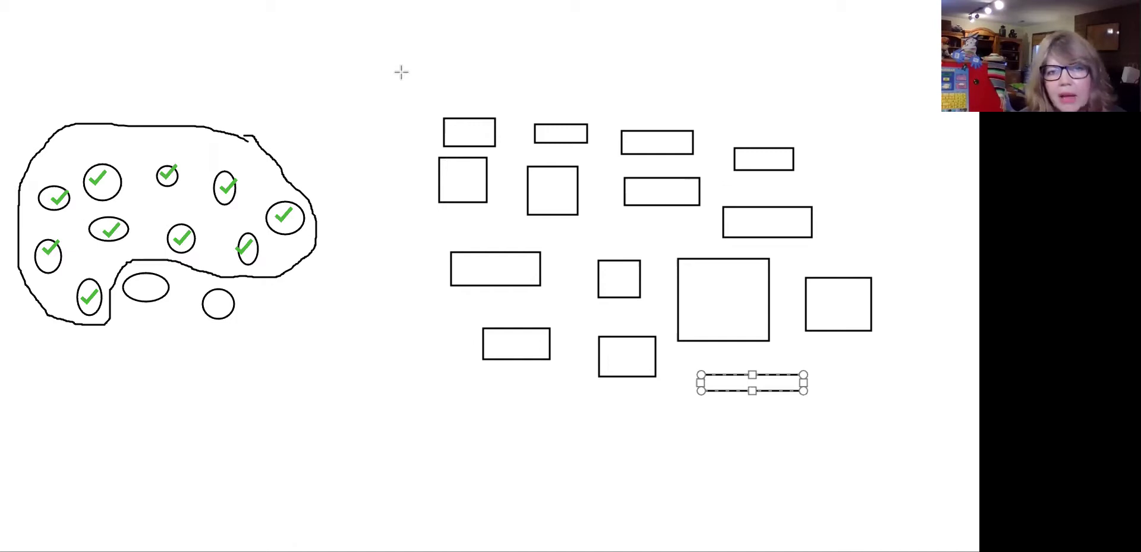
pyautogui.press('Escape')
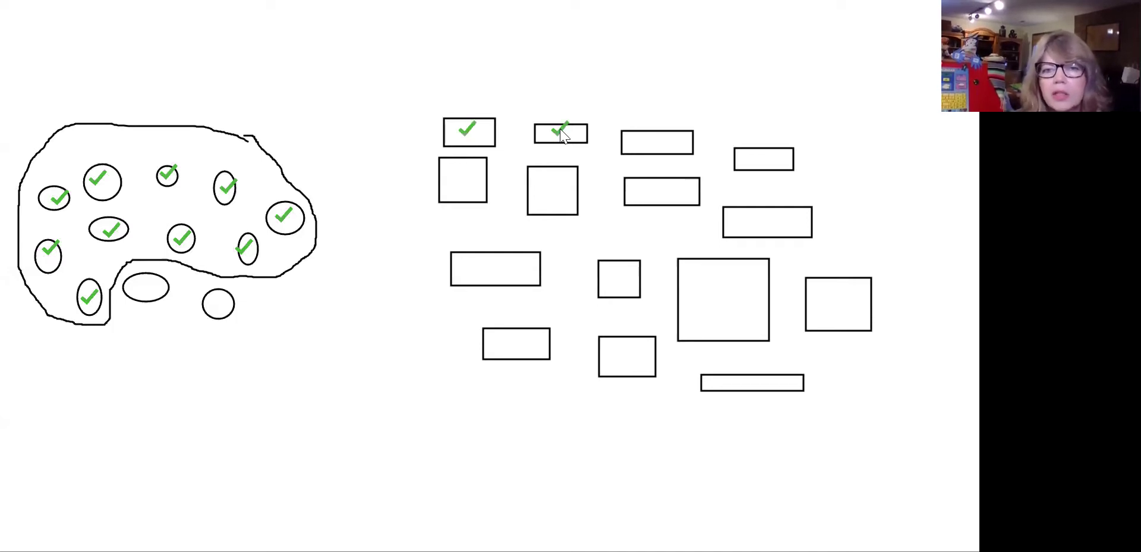
# Stamp green check marks on ten of the rectangles and draw one freehand black outline enclosing only the checked ones
pyautogui.click(650, 143)
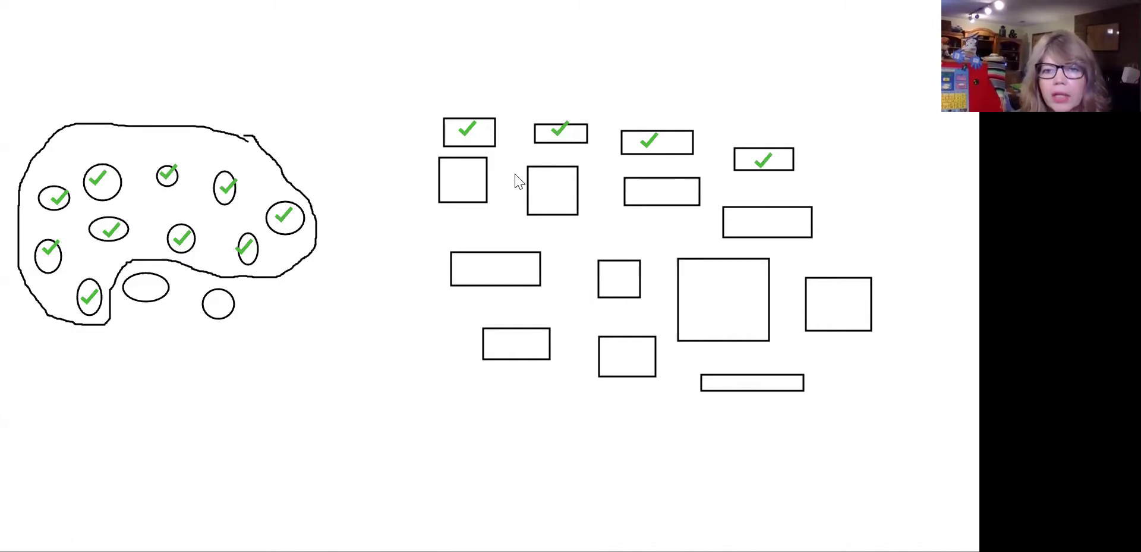
pyautogui.click(465, 174)
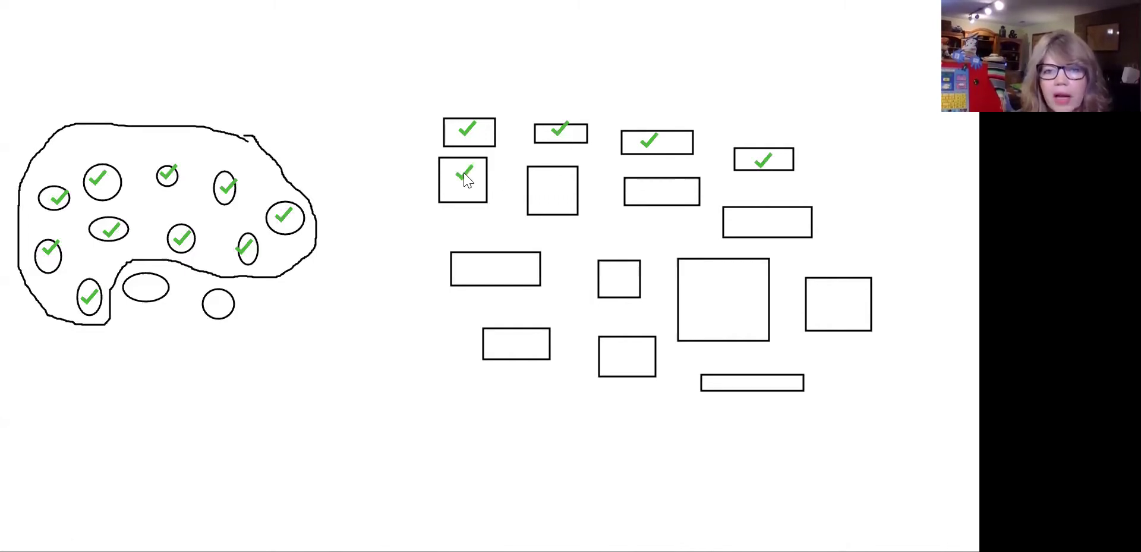
pyautogui.click(556, 195)
pyautogui.click(653, 193)
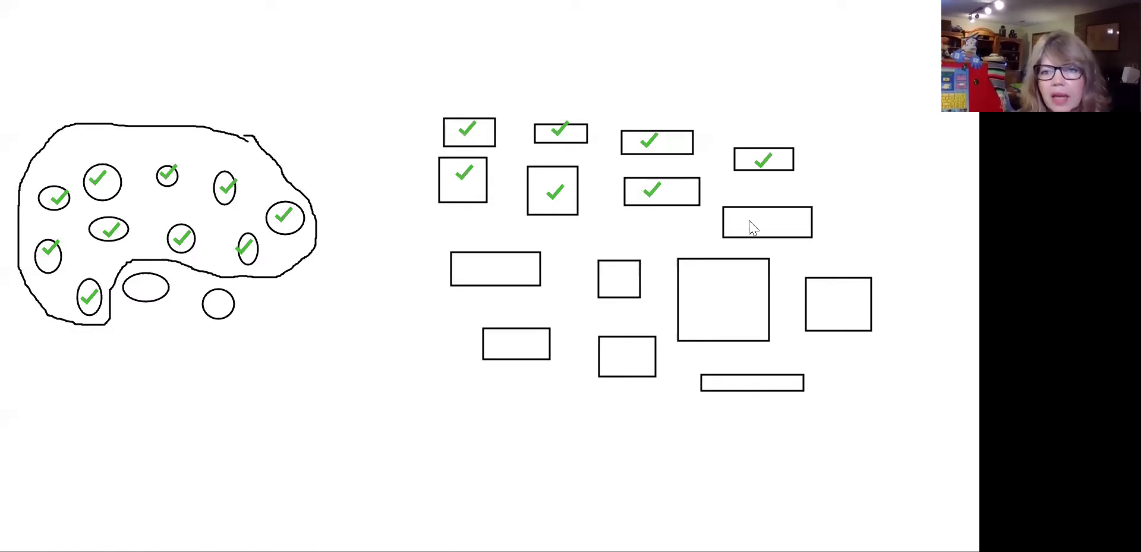
pyautogui.click(500, 269)
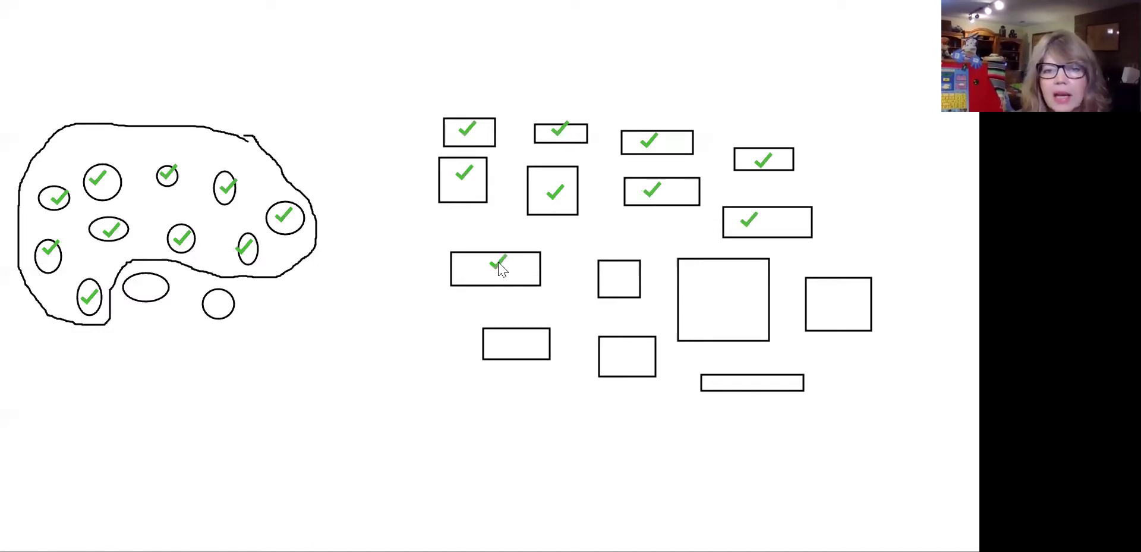
pyautogui.click(621, 283)
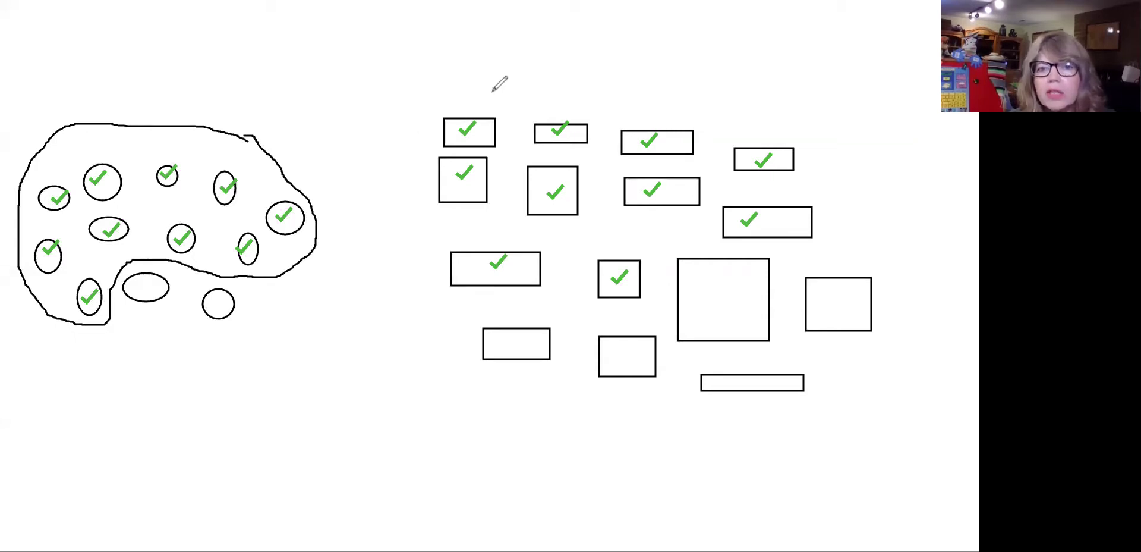
pyautogui.moveTo(493, 92)
pyautogui.mouseDown()
pyautogui.moveTo(412, 110)
pyautogui.moveTo(401, 252)
pyautogui.moveTo(464, 313)
pyautogui.moveTo(570, 300)
pyautogui.moveTo(647, 312)
pyautogui.moveTo(678, 244)
pyautogui.moveTo(704, 236)
pyautogui.moveTo(864, 252)
pyautogui.moveTo(812, 116)
pyautogui.moveTo(607, 82)
pyautogui.moveTo(485, 91)
pyautogui.mouseUp()
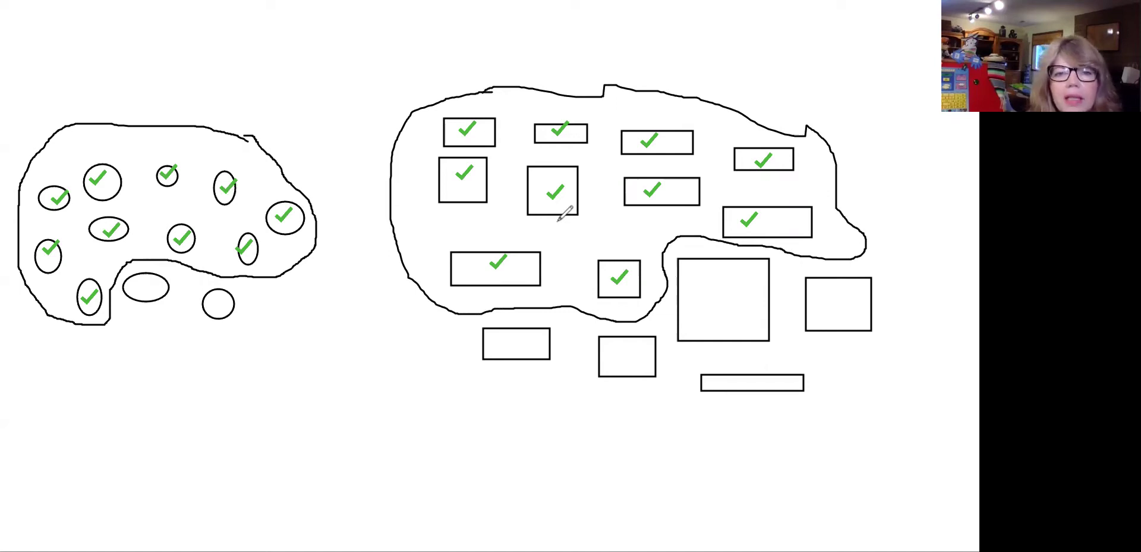
# Stamp thirteen red hearts in a scattered cluster in the empty area below the group of circles
pyautogui.click(119, 407)
pyautogui.click(152, 405)
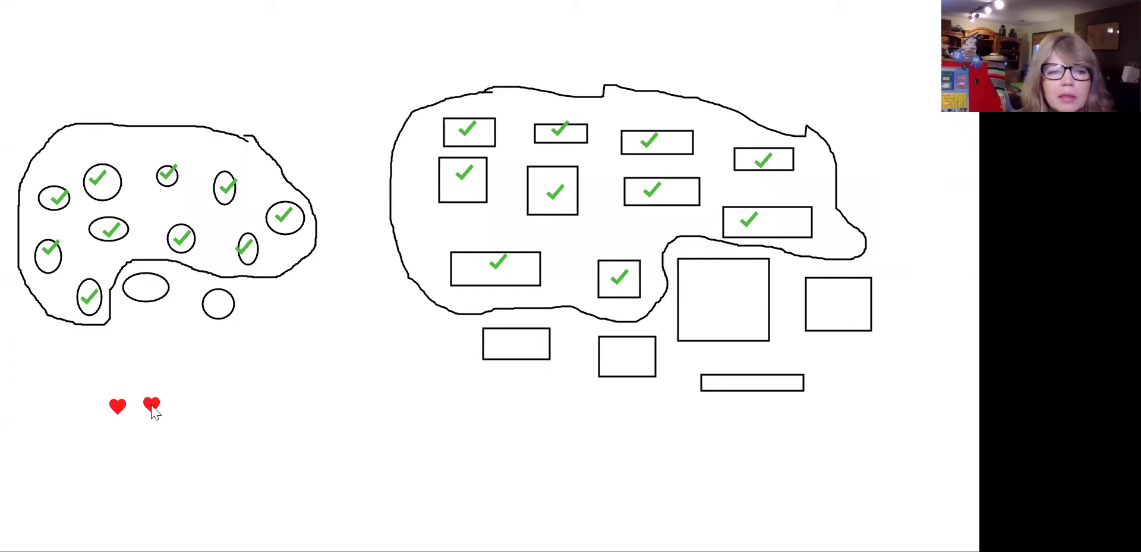
pyautogui.click(209, 406)
pyautogui.click(199, 434)
pyautogui.click(173, 454)
pyautogui.click(130, 477)
pyautogui.click(70, 459)
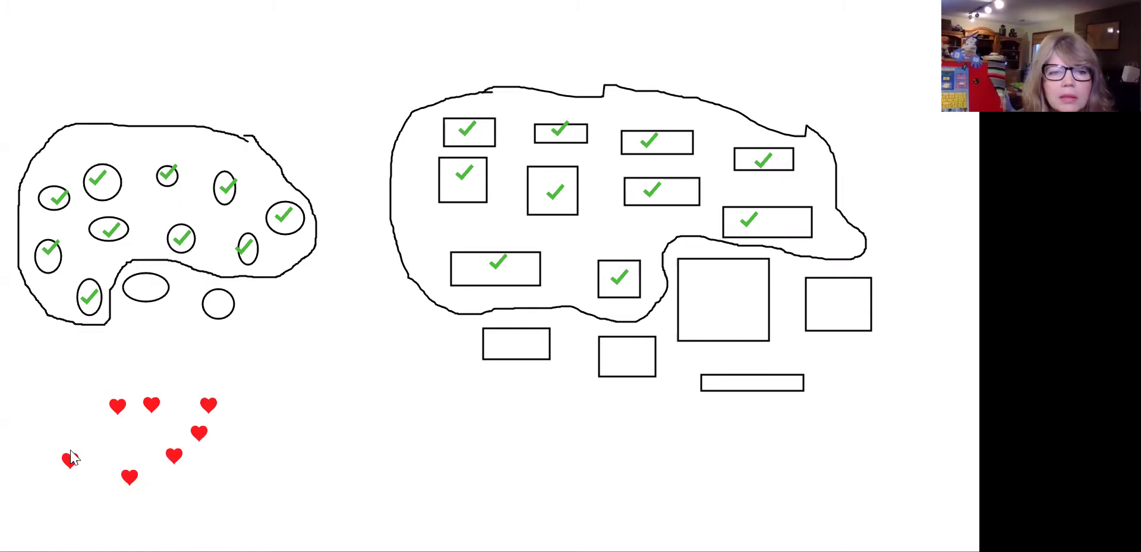
pyautogui.click(69, 419)
pyautogui.click(101, 439)
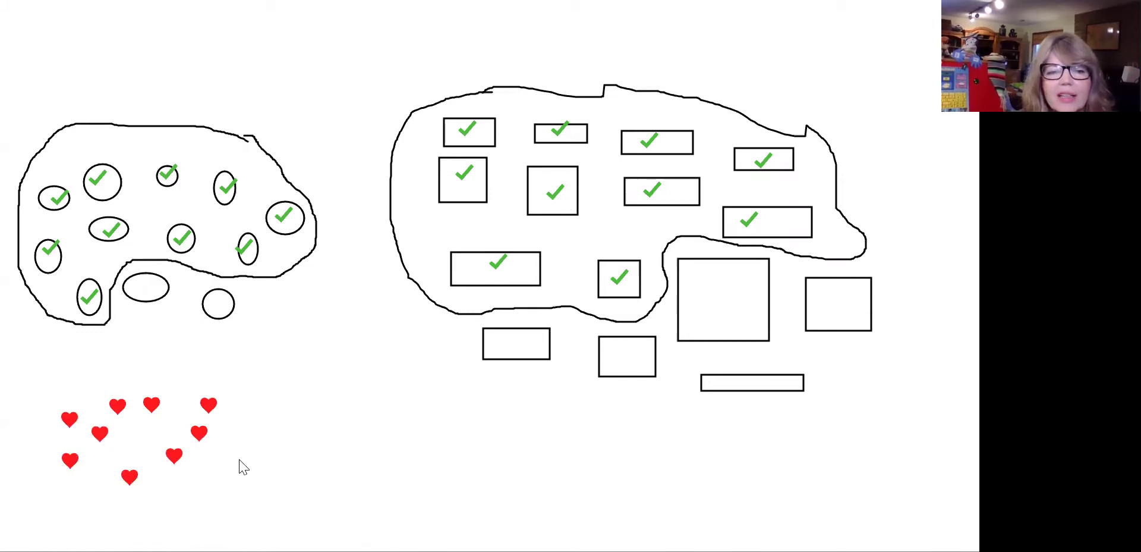
pyautogui.click(208, 494)
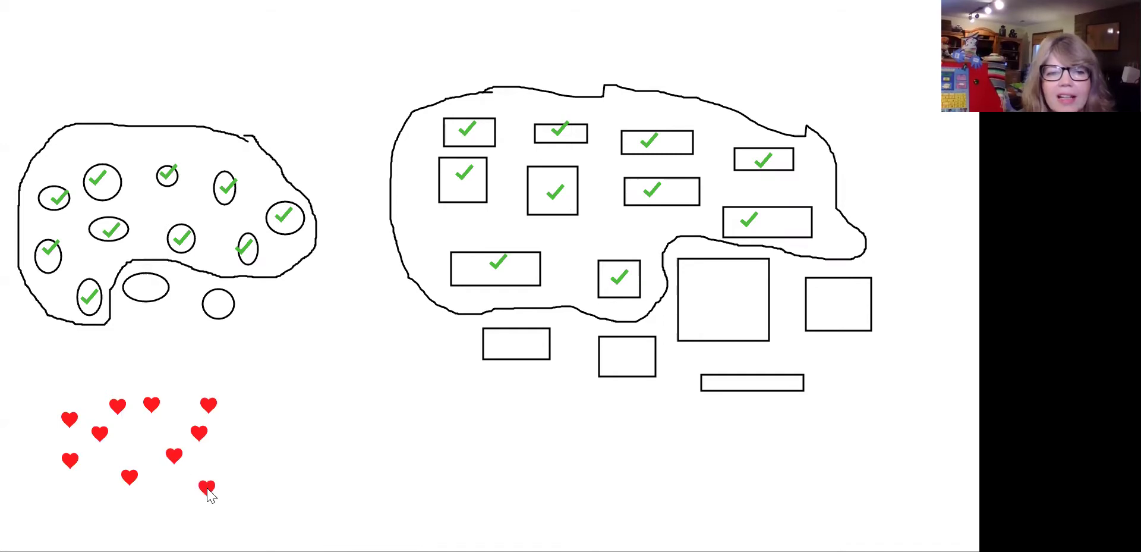
pyautogui.click(243, 442)
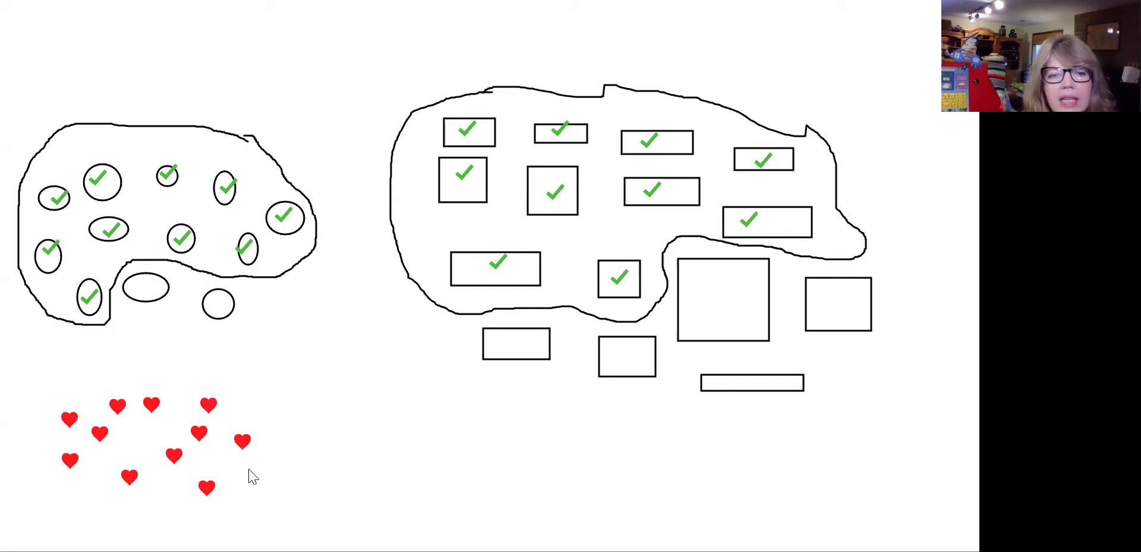
pyautogui.click(254, 480)
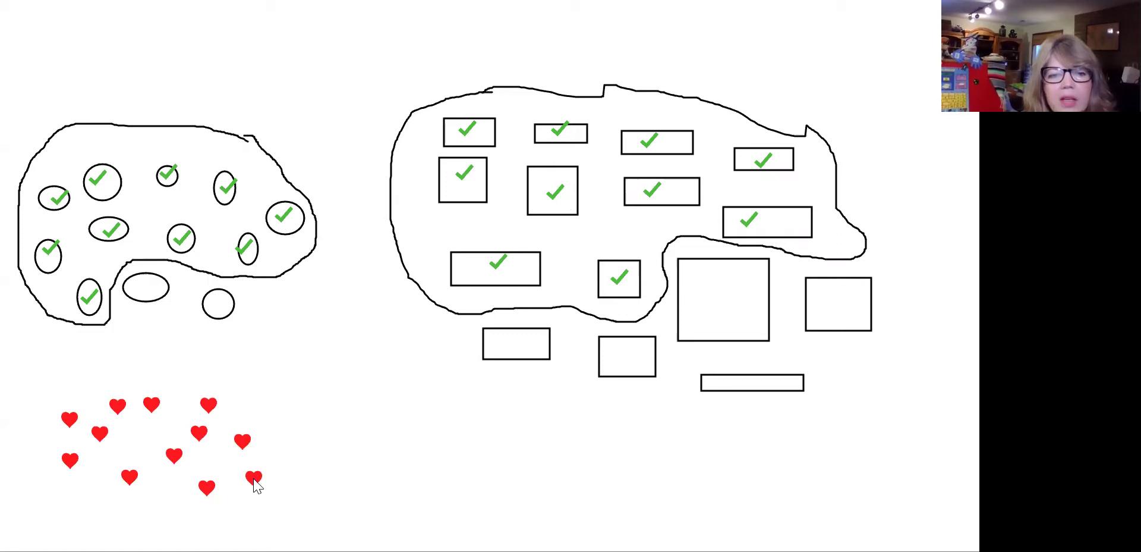
pyautogui.click(87, 505)
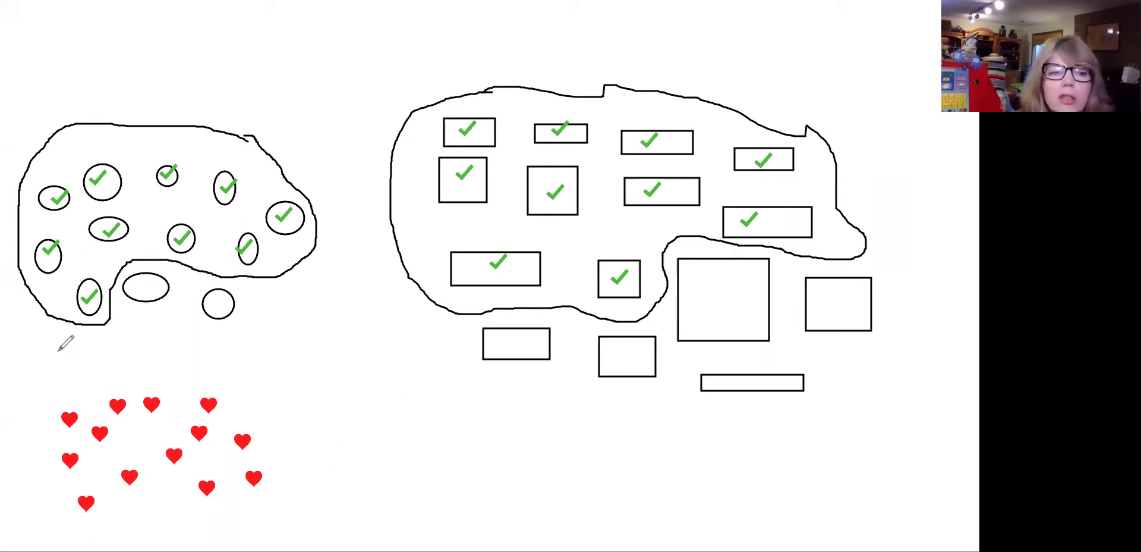
# Draw a separate freehand black loop around each of ten red hearts, leaving three hearts uncircled
pyautogui.moveTo(78, 409)
pyautogui.mouseDown()
pyautogui.moveTo(56, 439)
pyautogui.moveTo(76, 402)
pyautogui.moveTo(131, 416)
pyautogui.moveTo(116, 385)
pyautogui.moveTo(105, 395)
pyautogui.moveTo(168, 409)
pyautogui.moveTo(158, 383)
pyautogui.moveTo(139, 385)
pyautogui.moveTo(202, 413)
pyautogui.moveTo(231, 397)
pyautogui.moveTo(205, 390)
pyautogui.mouseUp()
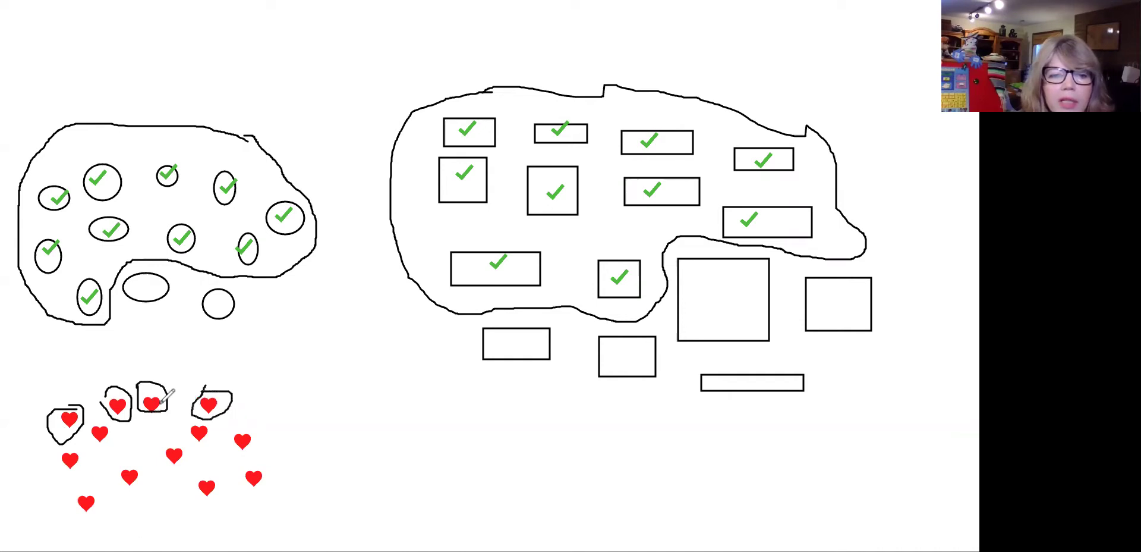
pyautogui.moveTo(70, 445)
pyautogui.mouseDown()
pyautogui.moveTo(84, 467)
pyautogui.moveTo(63, 450)
pyautogui.moveTo(100, 444)
pyautogui.moveTo(116, 424)
pyautogui.mouseUp()
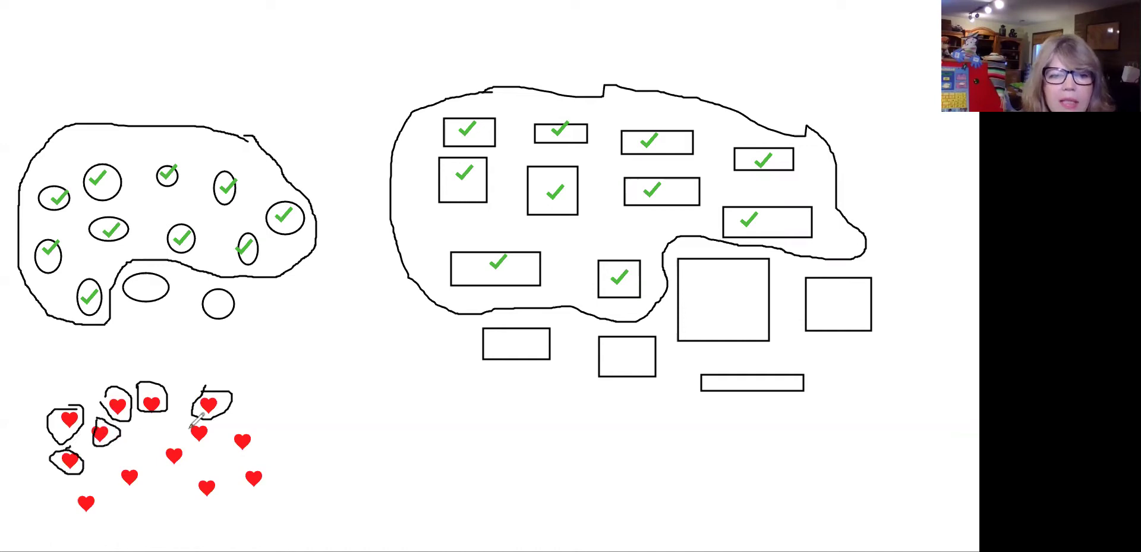
pyautogui.moveTo(192, 426)
pyautogui.mouseDown()
pyautogui.moveTo(215, 444)
pyautogui.moveTo(197, 423)
pyautogui.moveTo(256, 445)
pyautogui.moveTo(253, 422)
pyautogui.mouseUp()
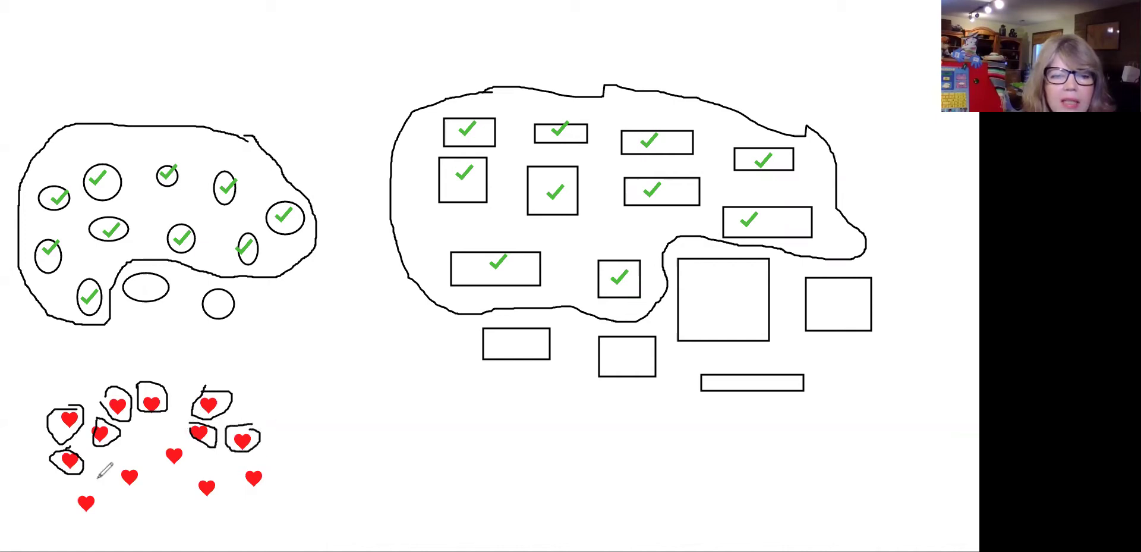
pyautogui.moveTo(85, 480)
pyautogui.mouseDown()
pyautogui.moveTo(105, 512)
pyautogui.moveTo(83, 480)
pyautogui.mouseUp()
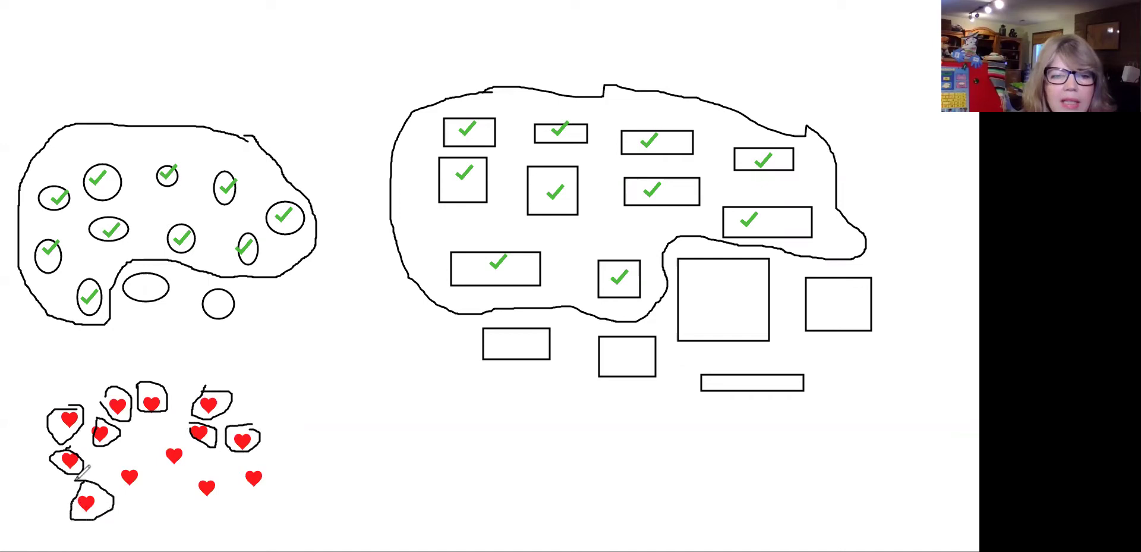
pyautogui.moveTo(137, 456)
pyautogui.mouseDown()
pyautogui.moveTo(128, 491)
pyautogui.moveTo(155, 468)
pyautogui.moveTo(130, 454)
pyautogui.mouseUp()
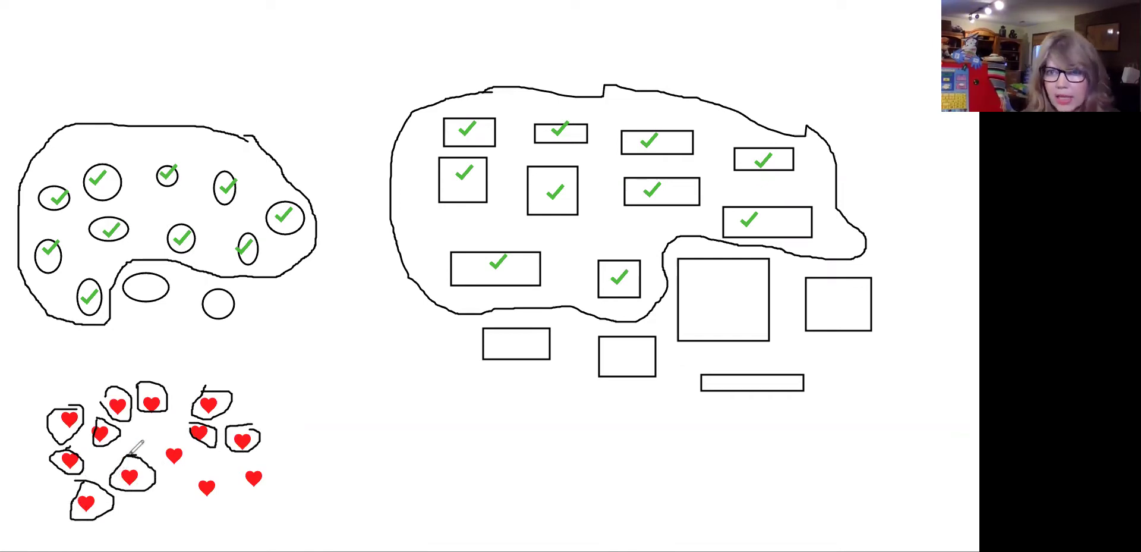